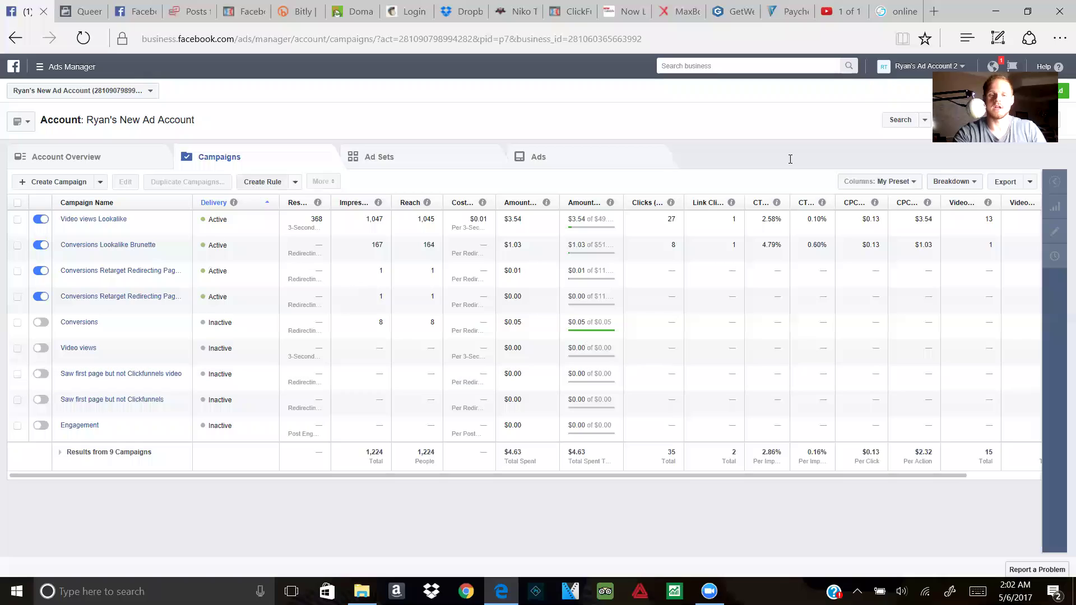
# Open the ad account's audience library and start a lookalike audience using the Queens On The Rise page as its source
pyautogui.click(61, 75)
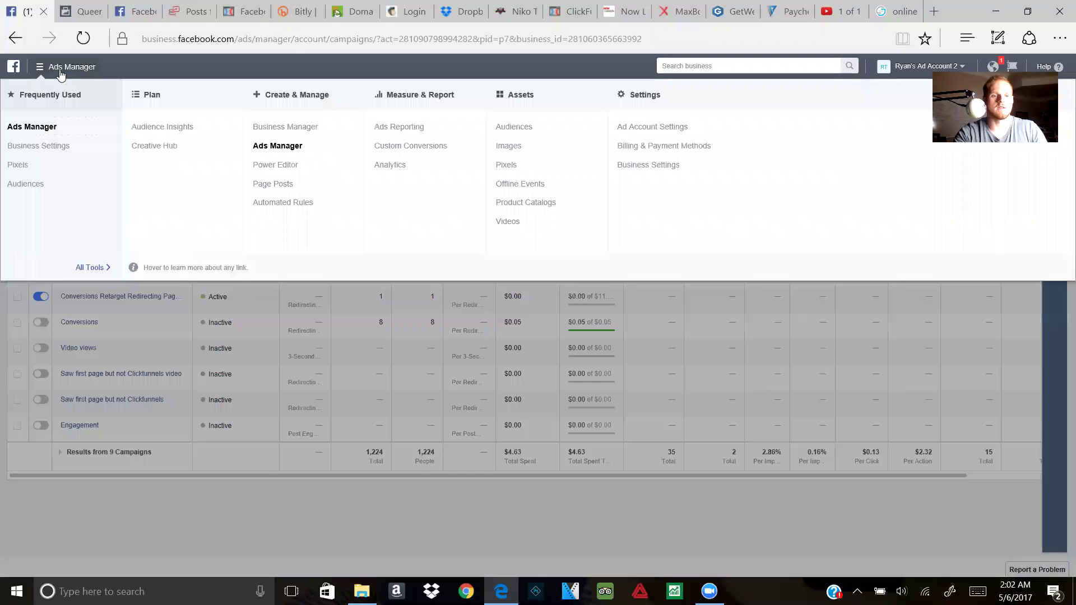
pyautogui.click(47, 189)
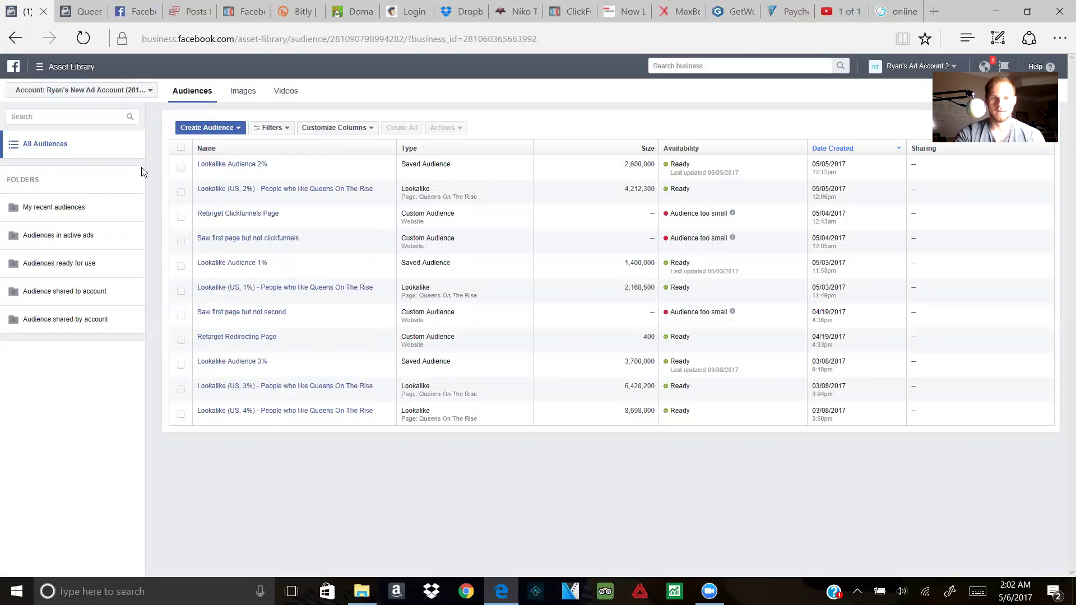
pyautogui.click(220, 131)
pyautogui.click(215, 157)
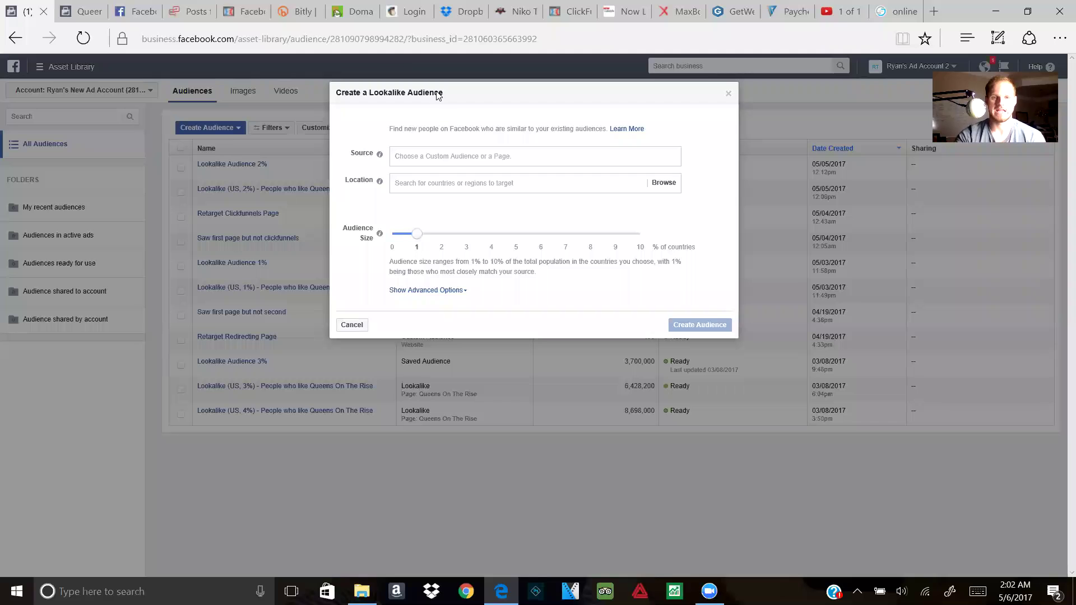
pyautogui.click(457, 161)
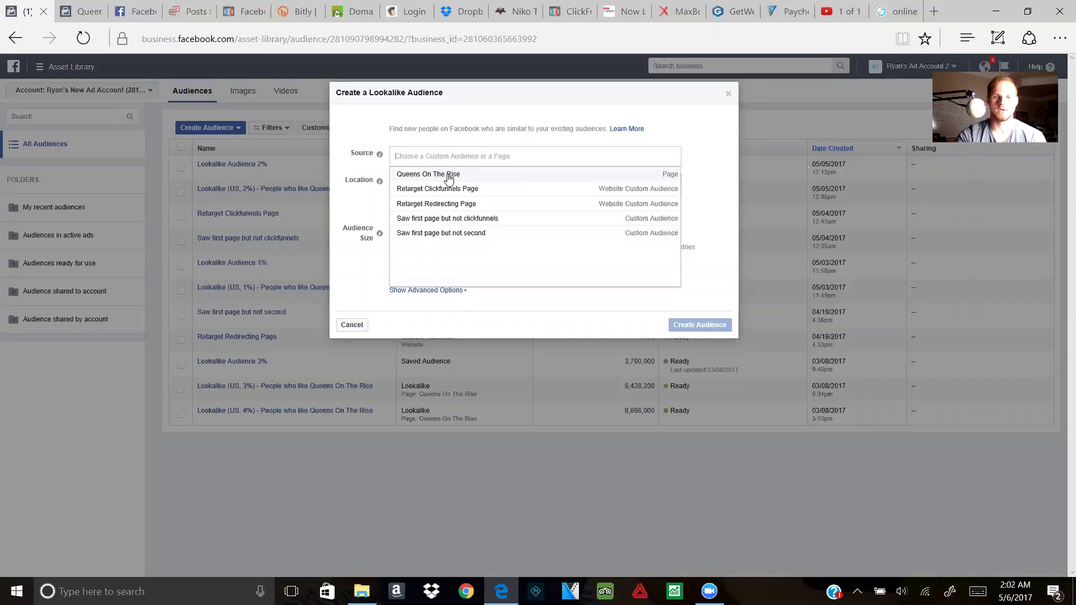
pyautogui.click(449, 176)
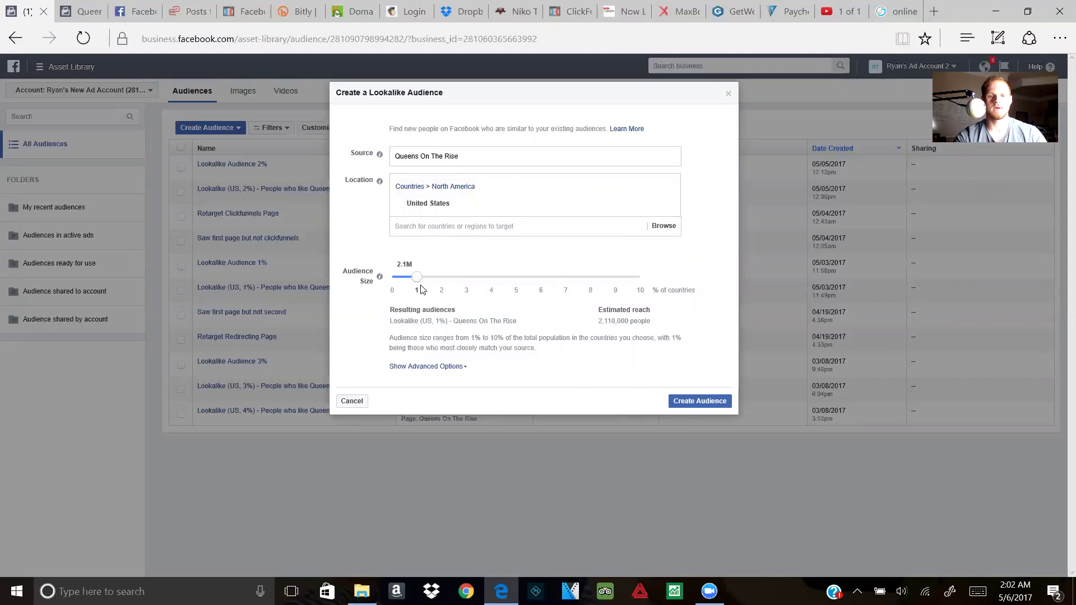
# Compare the estimated reach of the United States lookalike audience at sizes of 1%, 2% and 3%
pyautogui.click(442, 279)
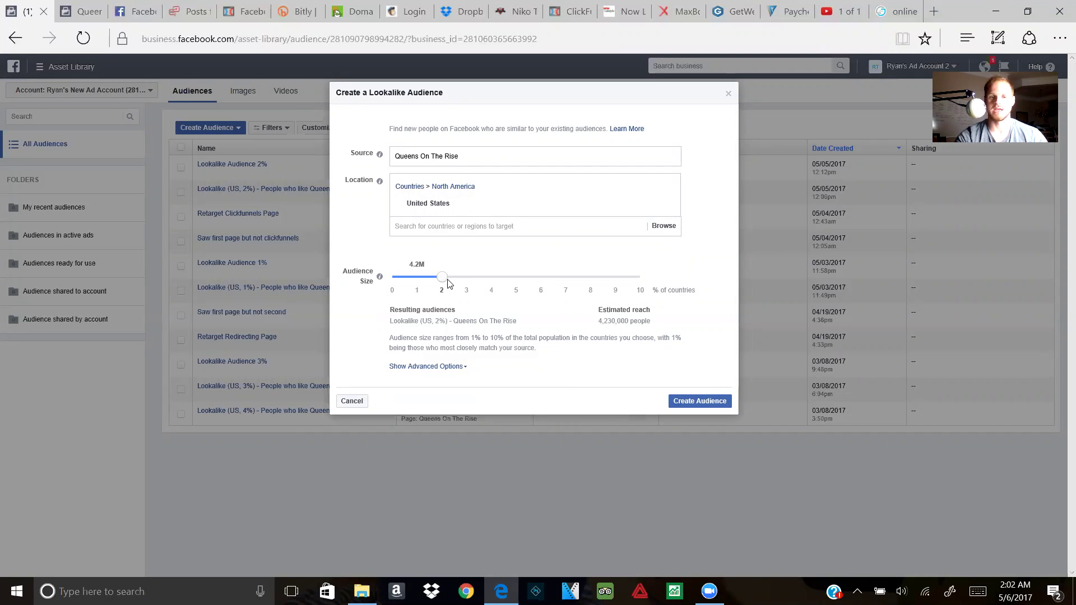
pyautogui.click(470, 280)
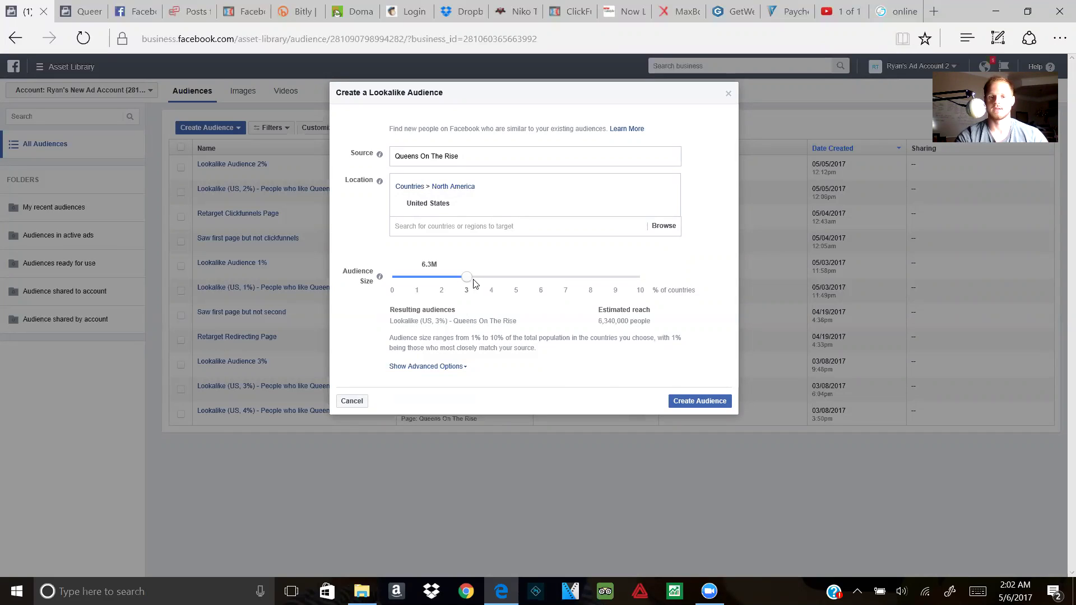
pyautogui.click(417, 283)
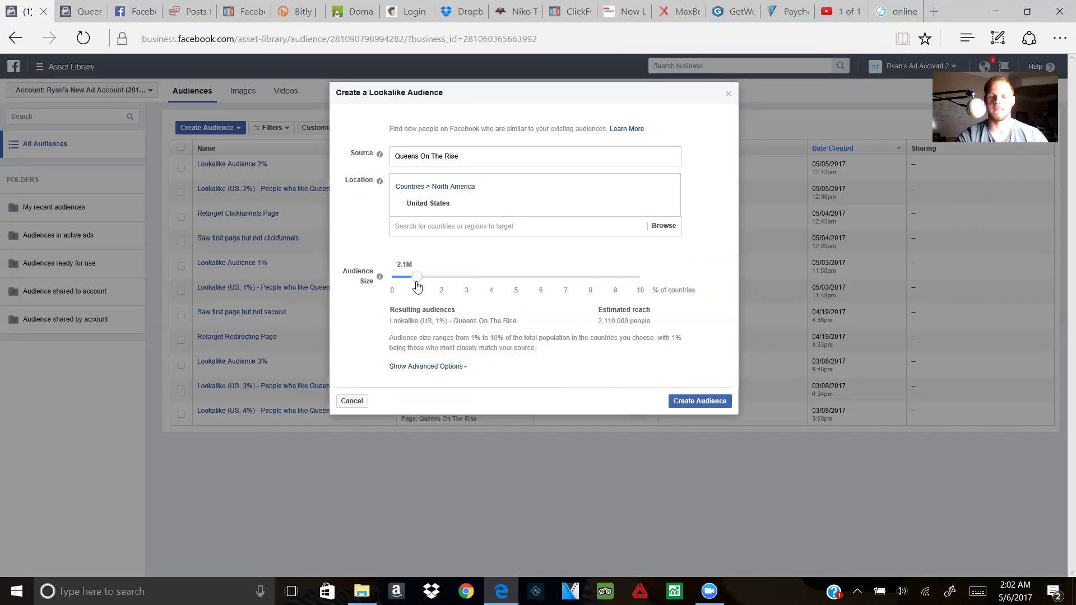
pyautogui.click(440, 282)
pyautogui.click(415, 281)
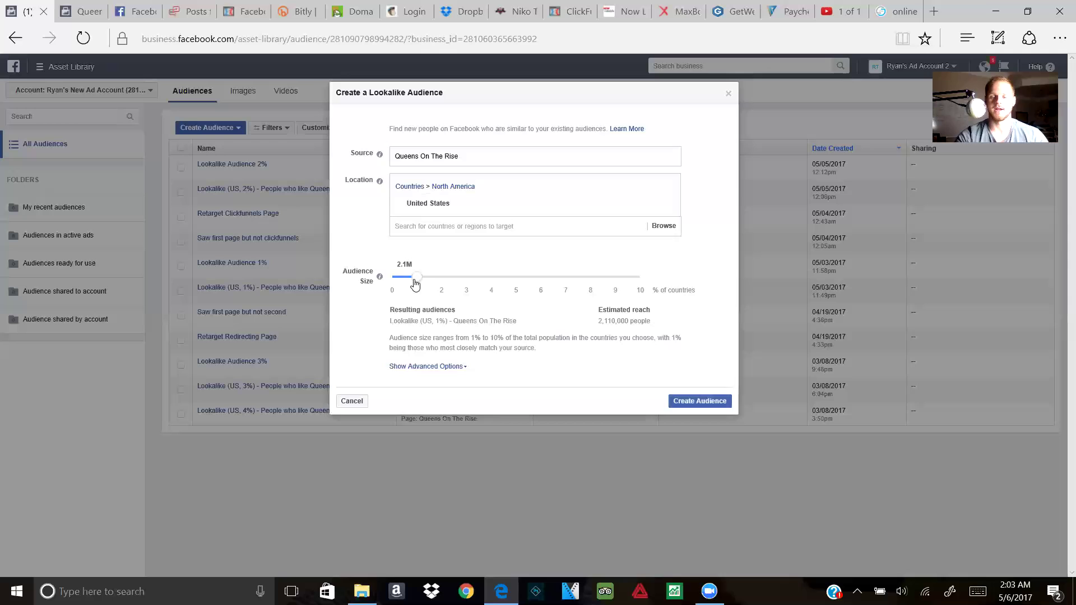
pyautogui.click(441, 282)
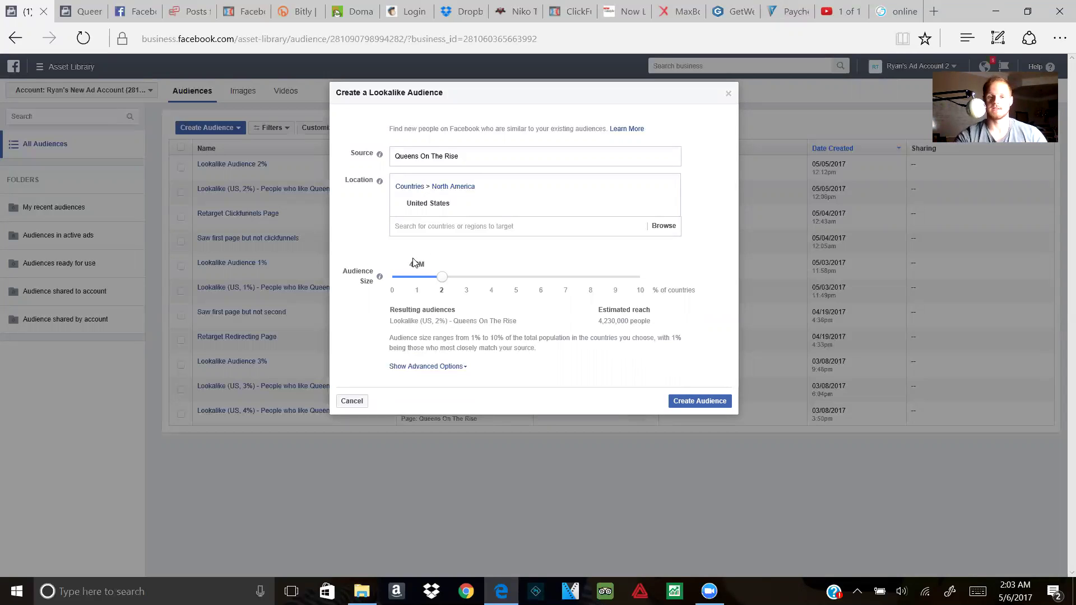
pyautogui.moveTo(441, 278); pyautogui.dragTo(416, 281)
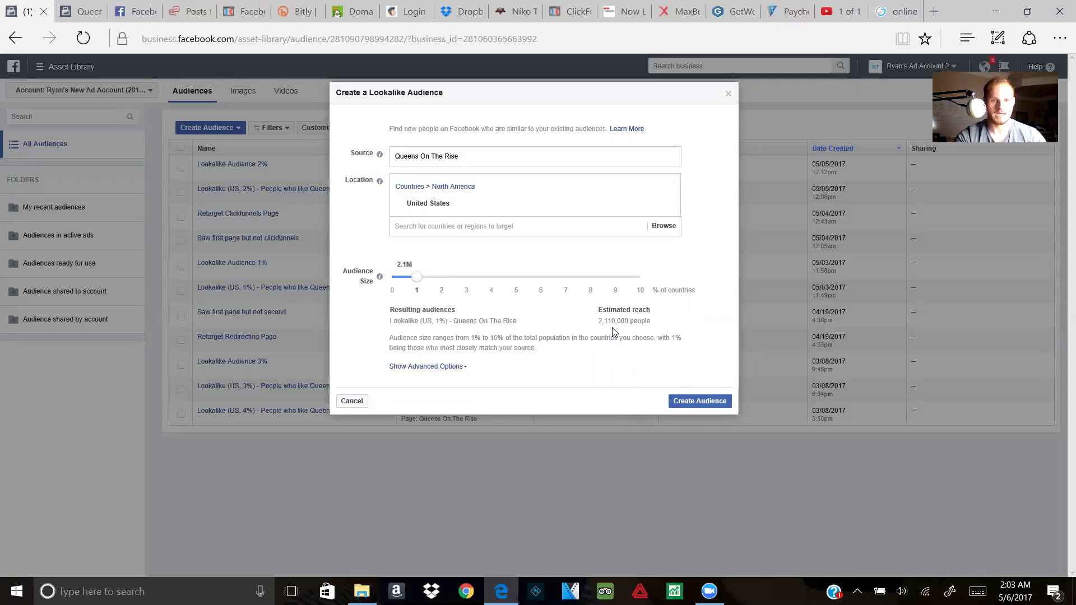
pyautogui.moveTo(490, 286); pyautogui.dragTo(470, 285)
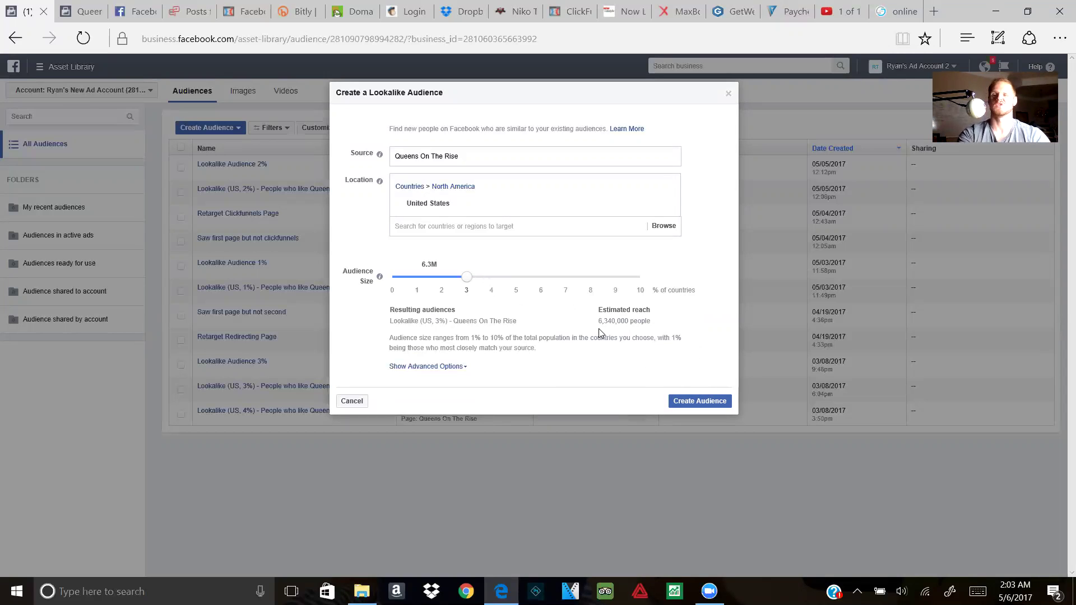
pyautogui.moveTo(466, 280); pyautogui.dragTo(364, 297)
# Try to create three separate lookalike audiences from Queens On The Rise, with size ranges ending at 1%, 2% and 3%
pyautogui.click(449, 368)
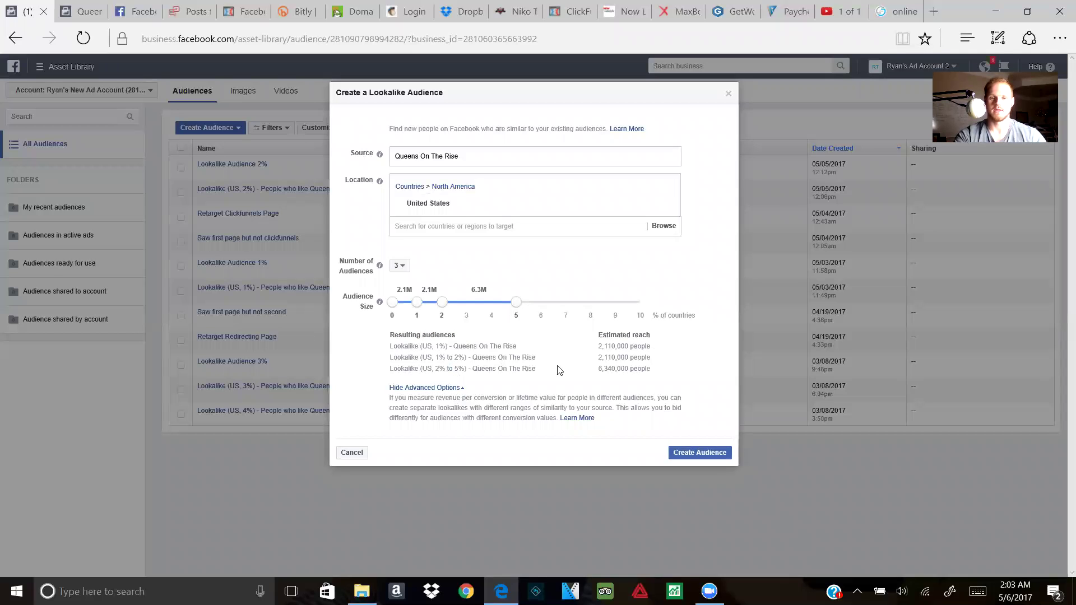
pyautogui.moveTo(516, 302); pyautogui.dragTo(478, 304)
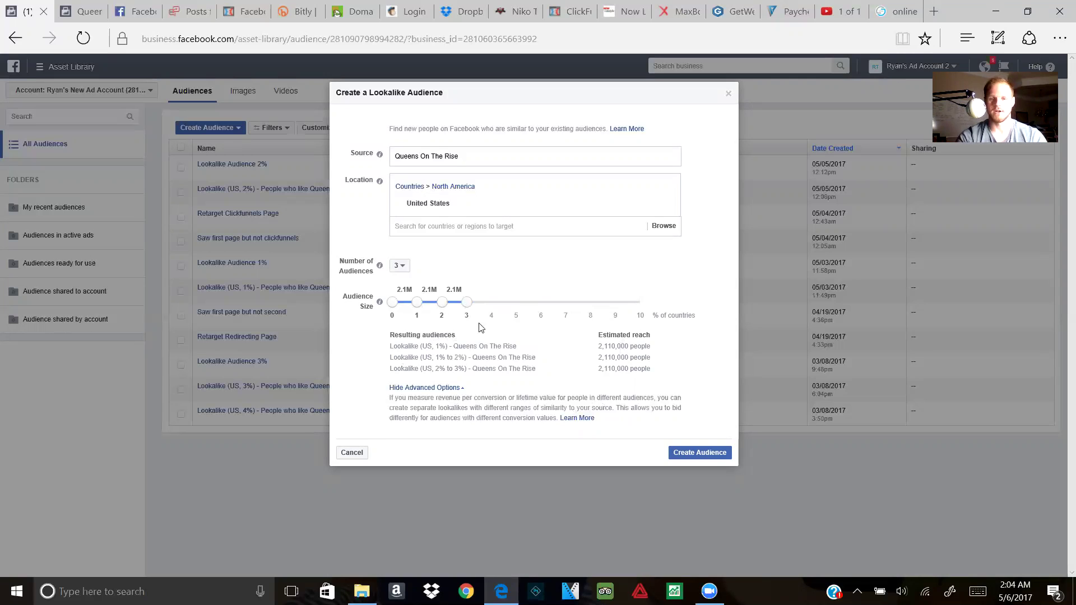
pyautogui.click(684, 451)
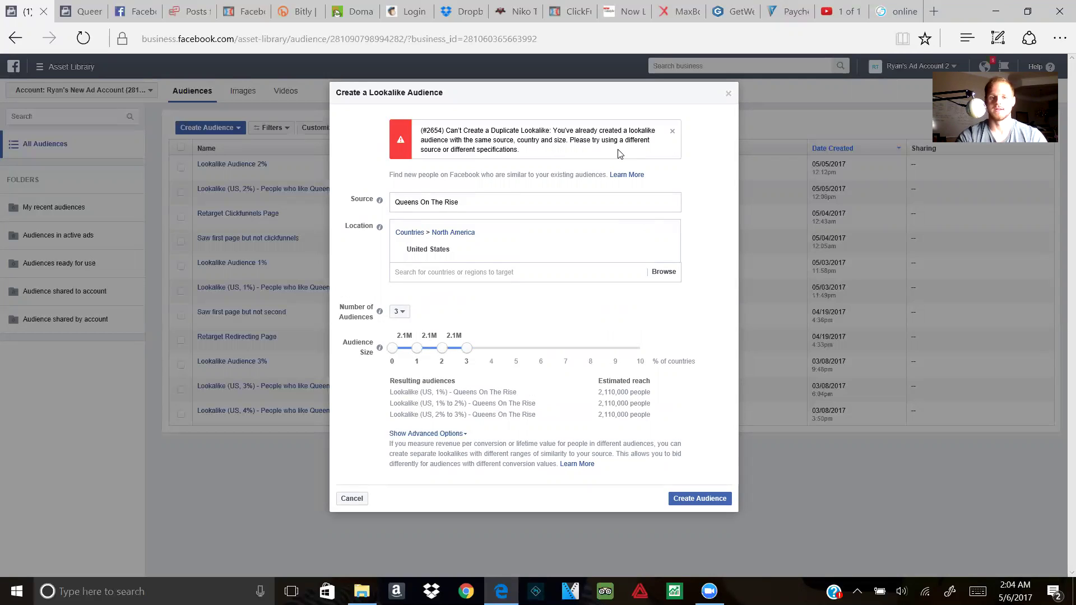
pyautogui.moveTo(378, 230)
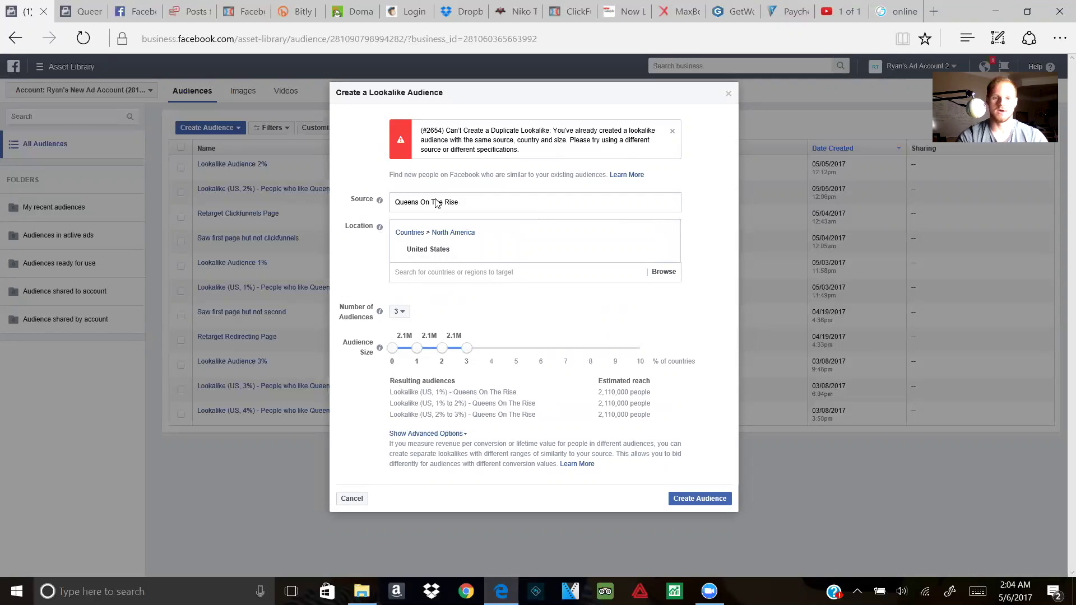
# Return to a single lookalike audience, set its size to 2%, and close the dialog without creating it
pyautogui.click(406, 313)
pyautogui.click(406, 314)
pyautogui.click(427, 434)
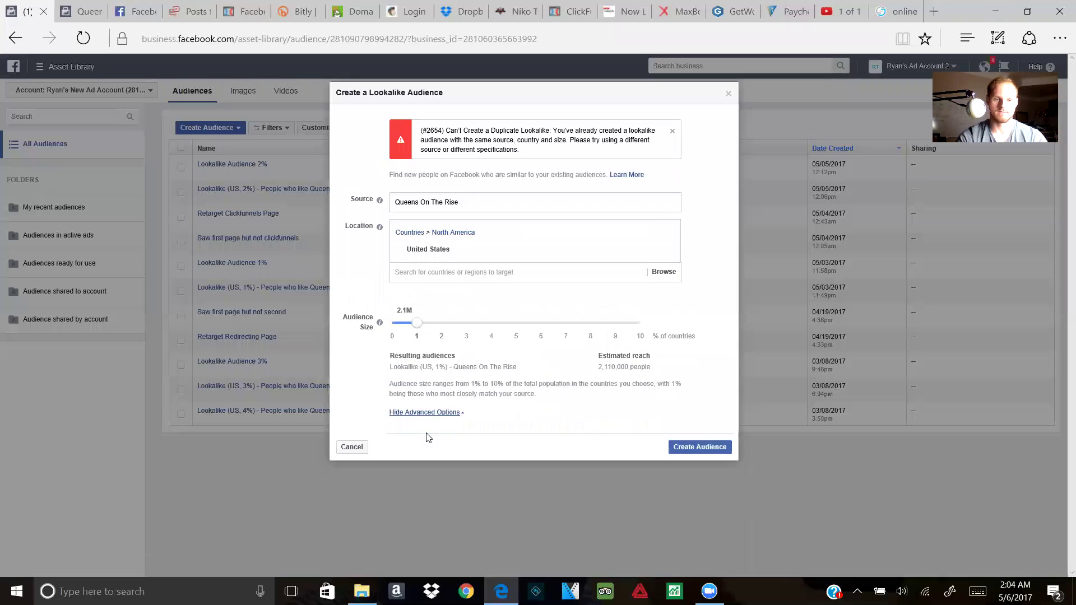
pyautogui.click(443, 325)
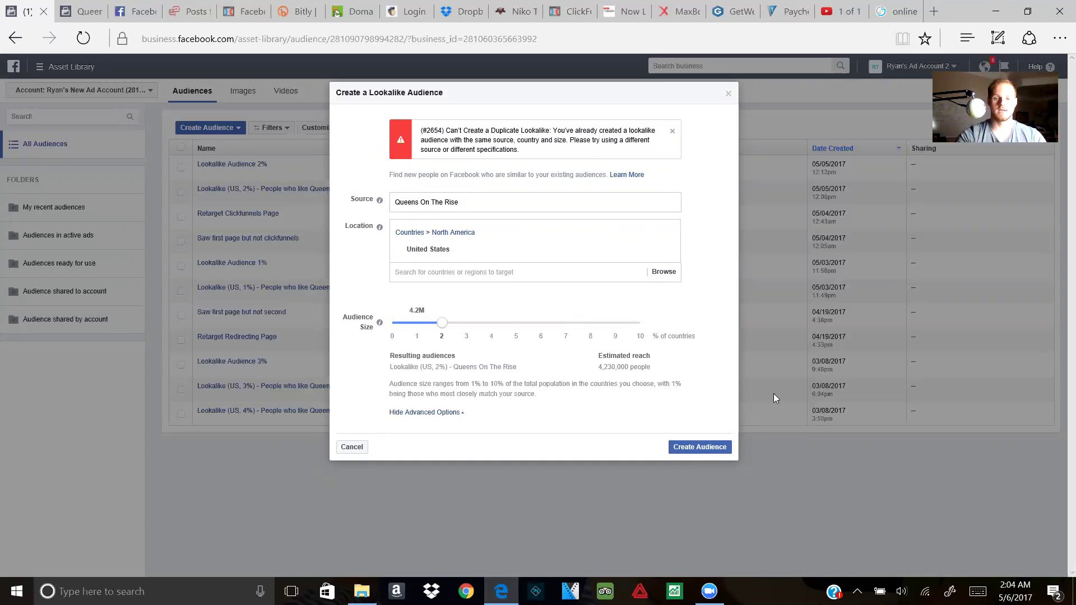
pyautogui.click(728, 94)
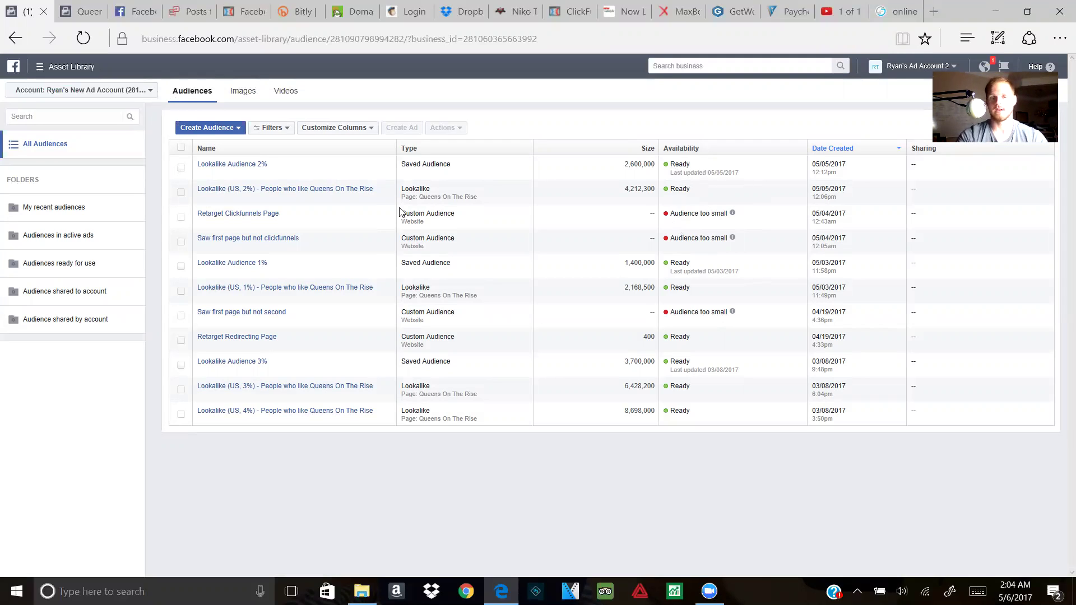
# Return to Ads Manager, start a new campaign and continue with the saved Conversions draft
pyautogui.click(90, 67)
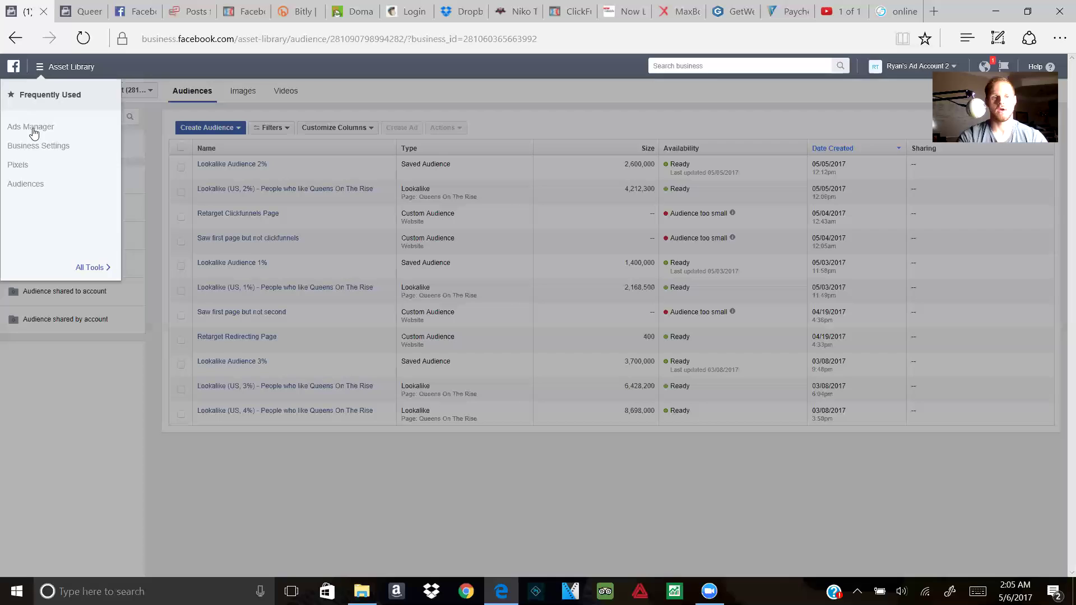
pyautogui.click(31, 127)
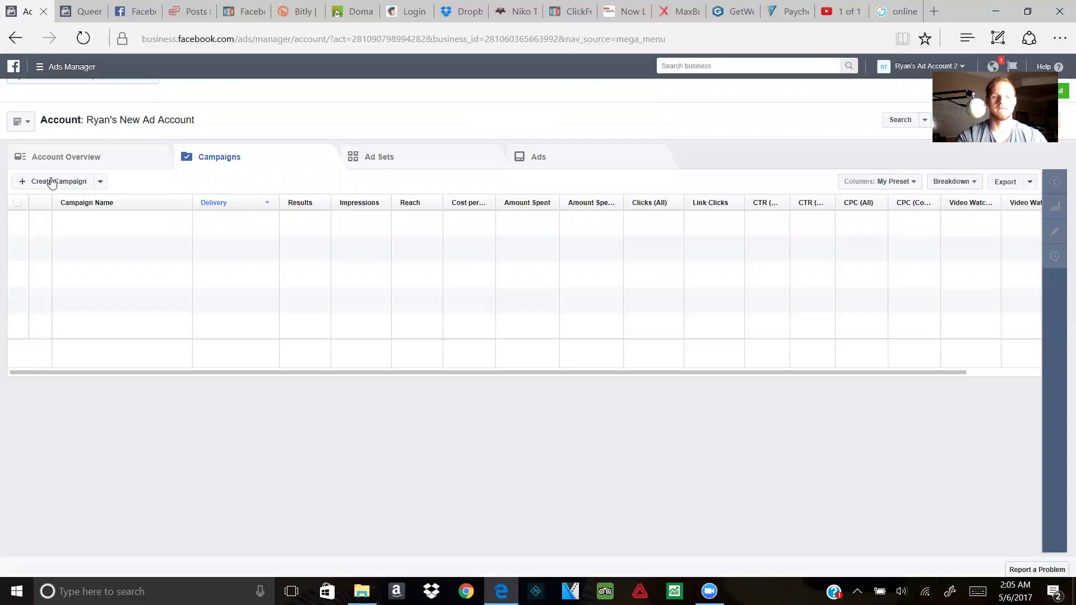
pyautogui.click(54, 182)
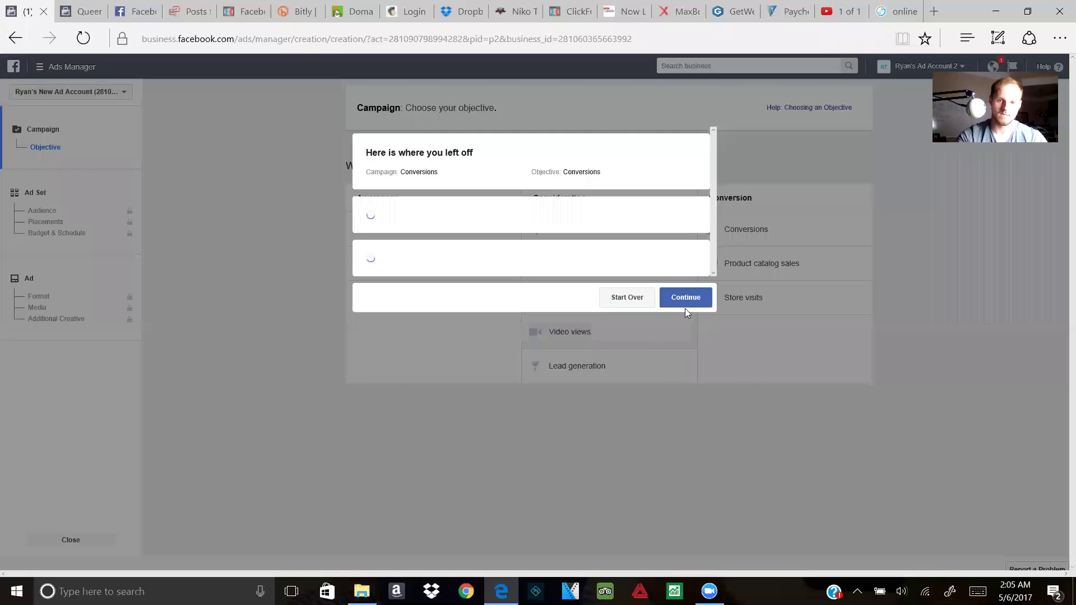
pyautogui.click(685, 302)
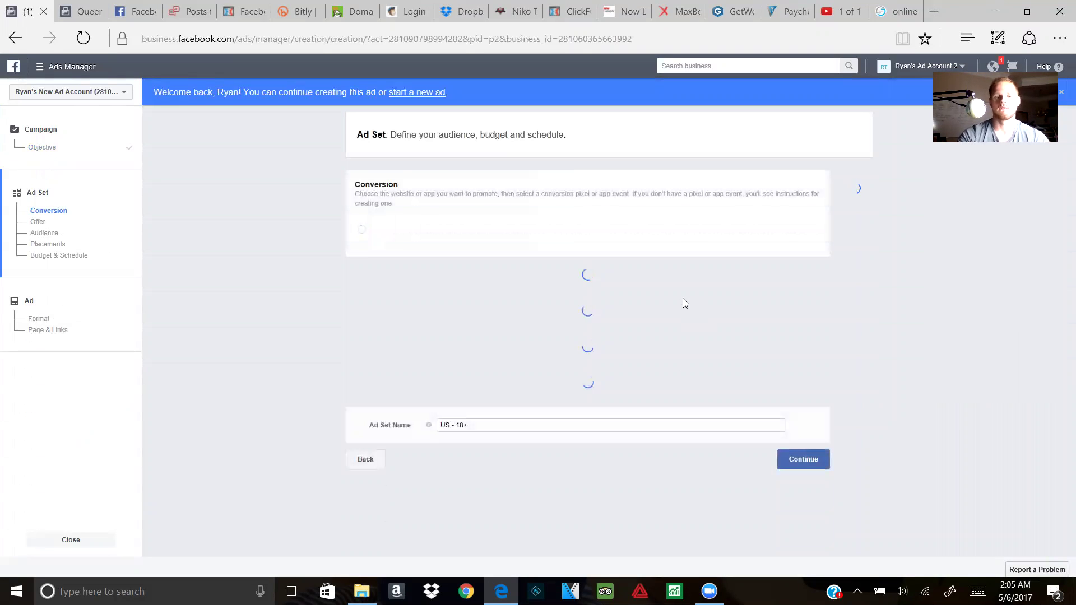
# Add the lookalike audience "Lookalike (US, 2%) - People who like Queens On The Rise" to the ad set's custom audiences
pyautogui.scroll(-1, 423, 245)
pyautogui.scroll(1, 423, 245)
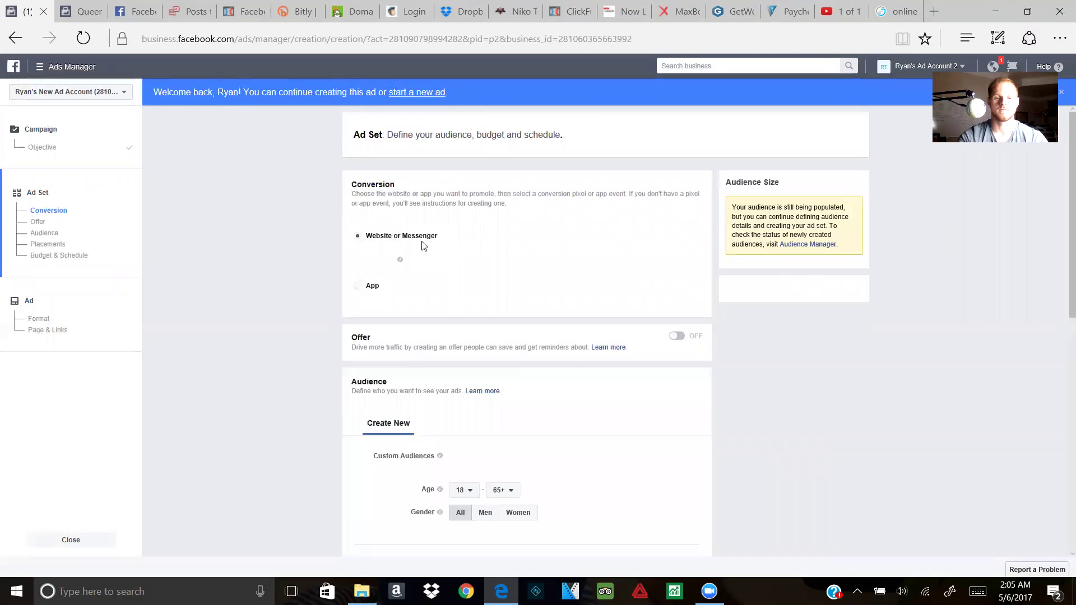
pyautogui.scroll(-5, 423, 245)
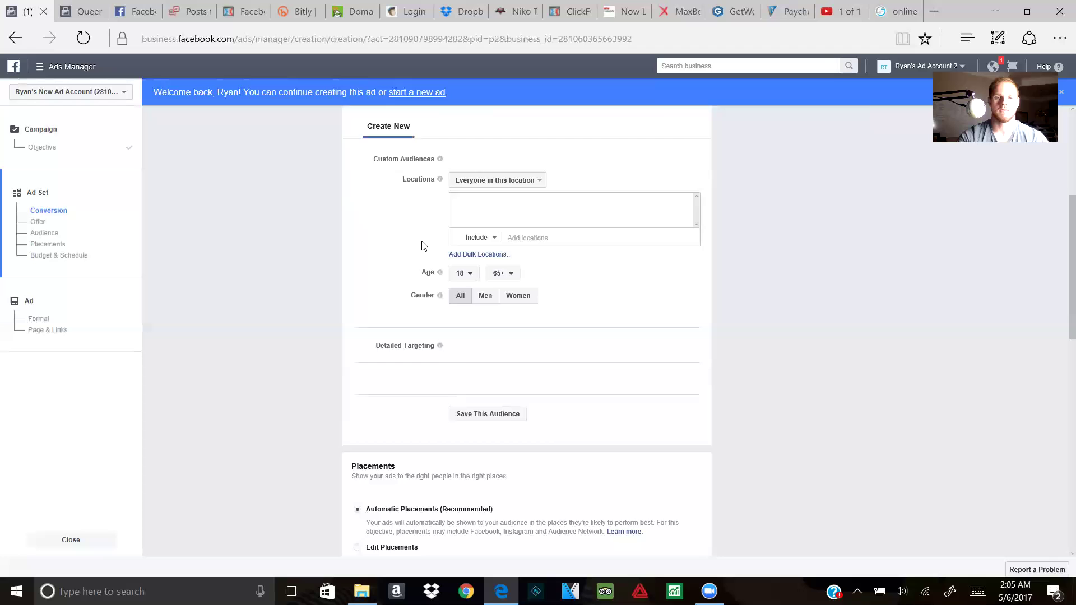
pyautogui.scroll(2, 423, 246)
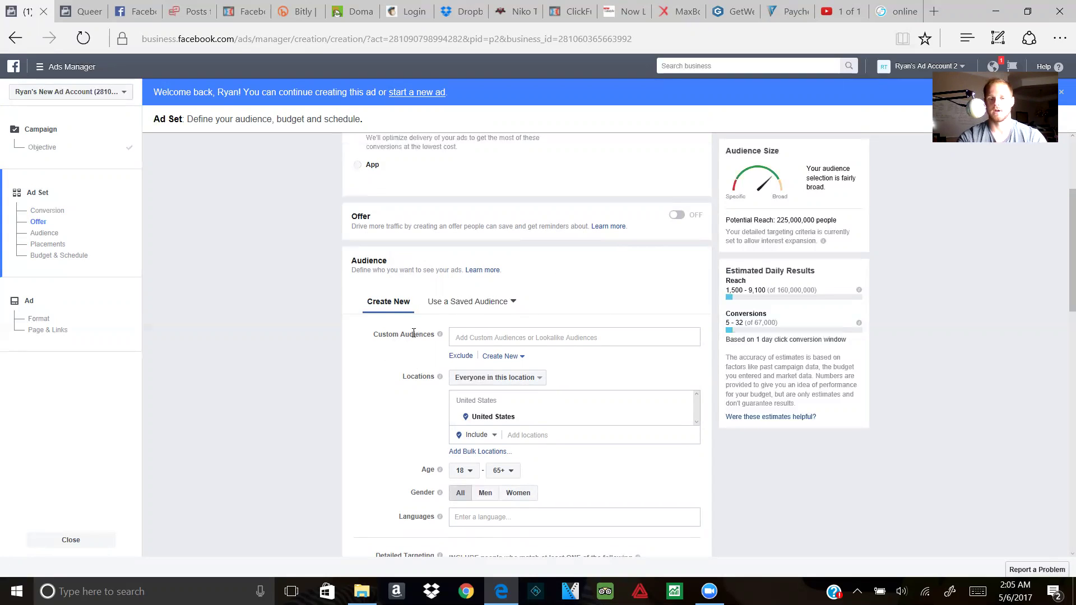
pyautogui.click(479, 336)
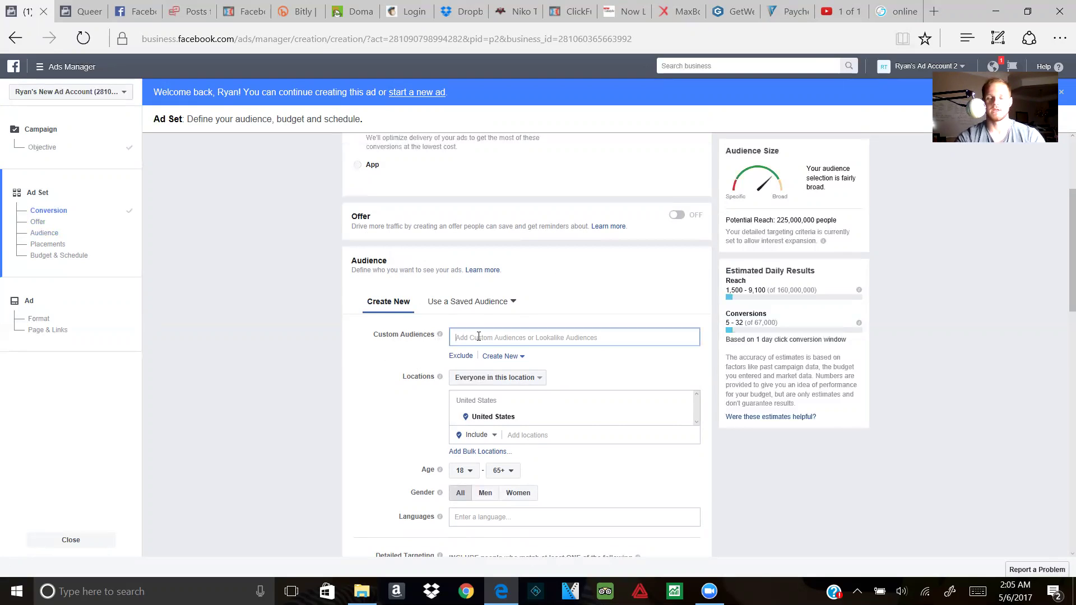
pyautogui.click(496, 361)
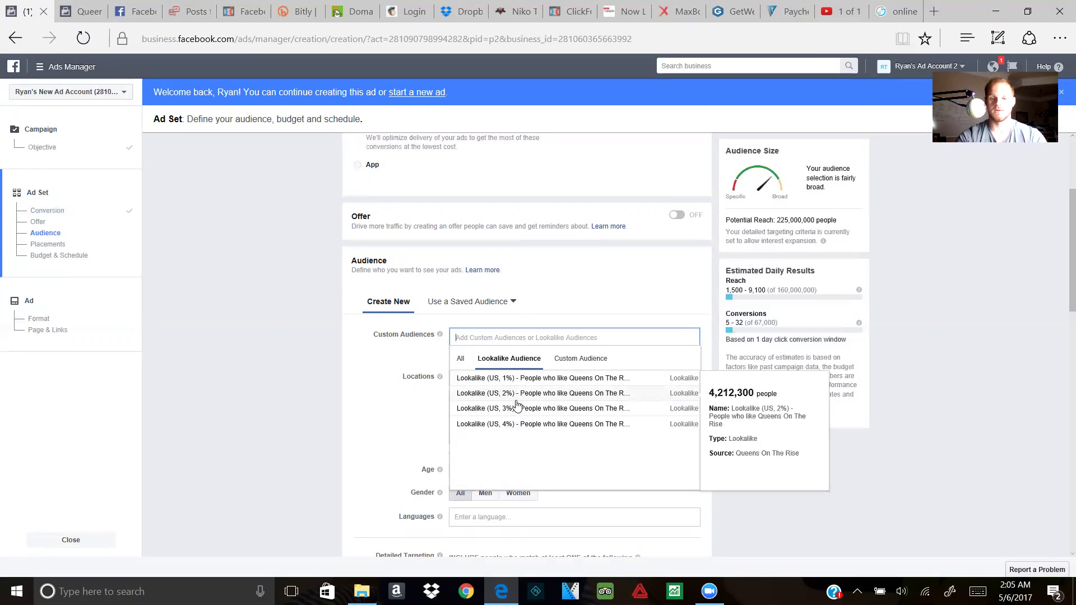
pyautogui.click(516, 398)
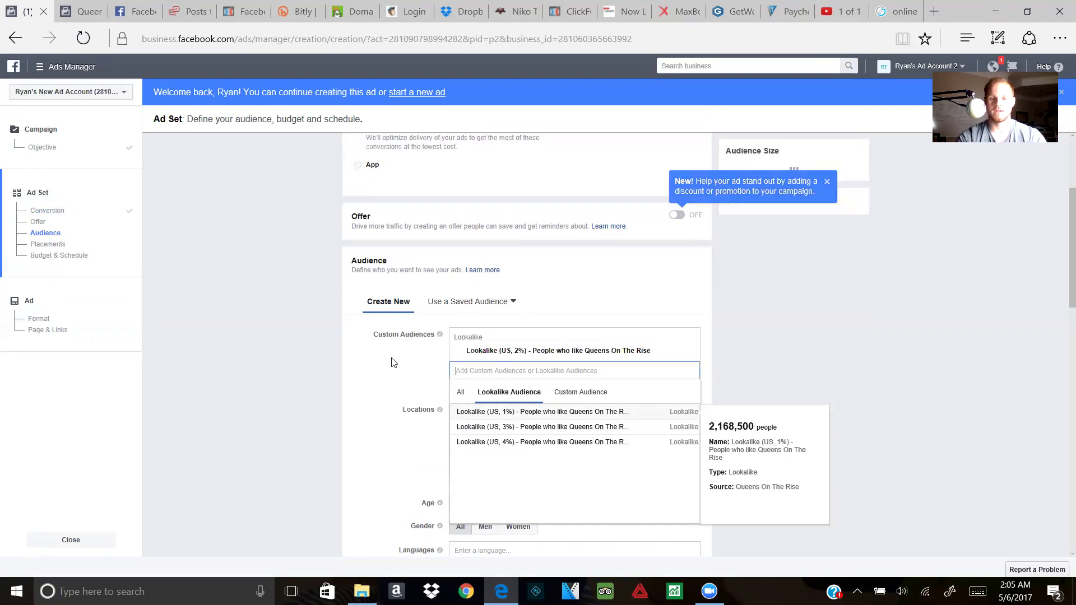
pyautogui.click(493, 323)
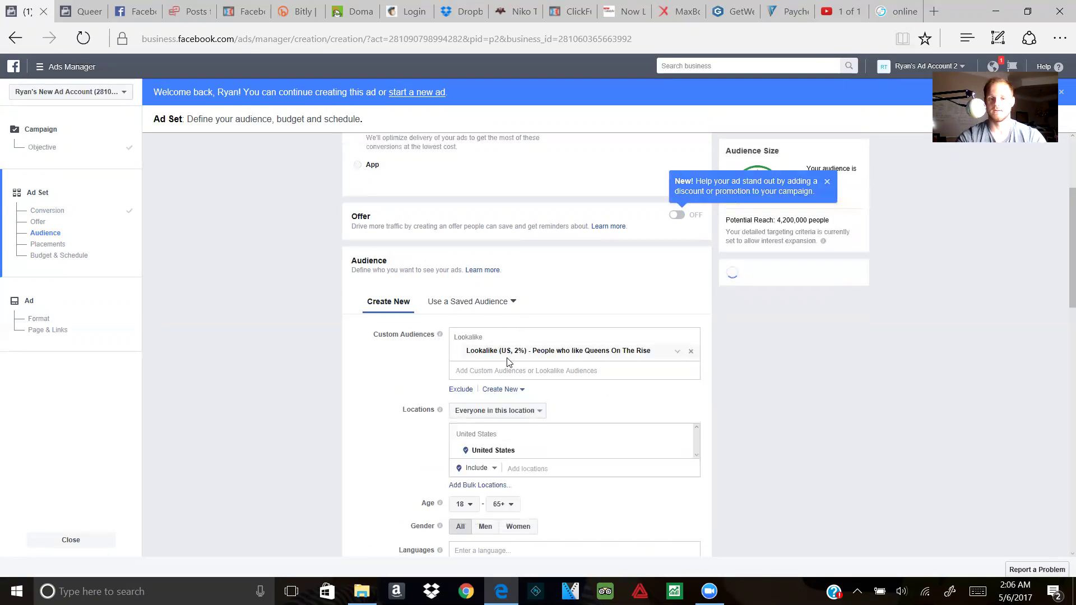
# Examine the ad set's location, age, gender and language settings and the available detailed targeting categories
pyautogui.scroll(-2, 377, 410)
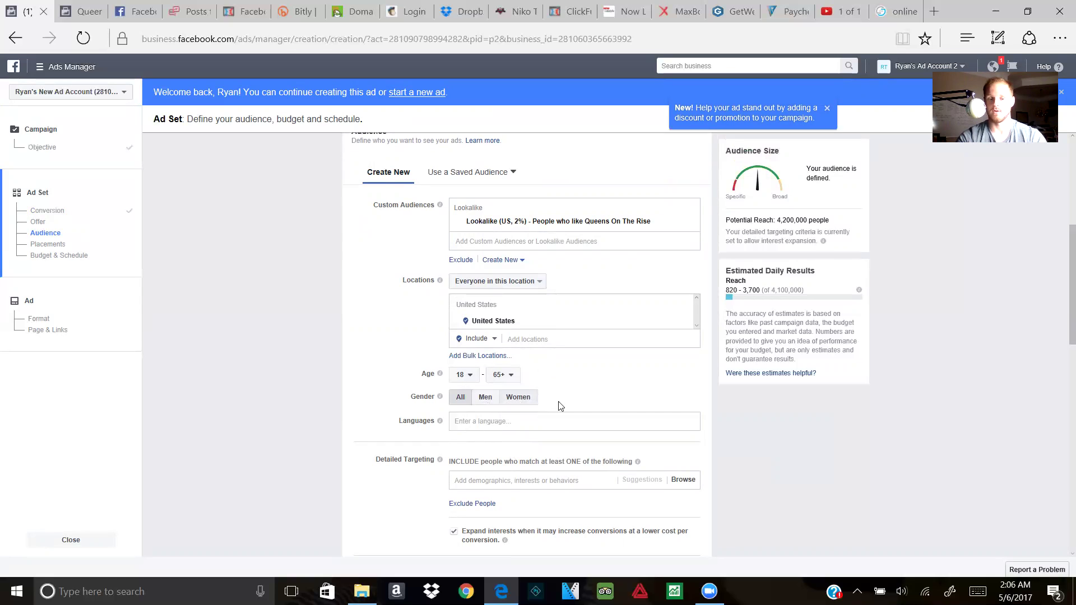
pyautogui.scroll(-1, 561, 405)
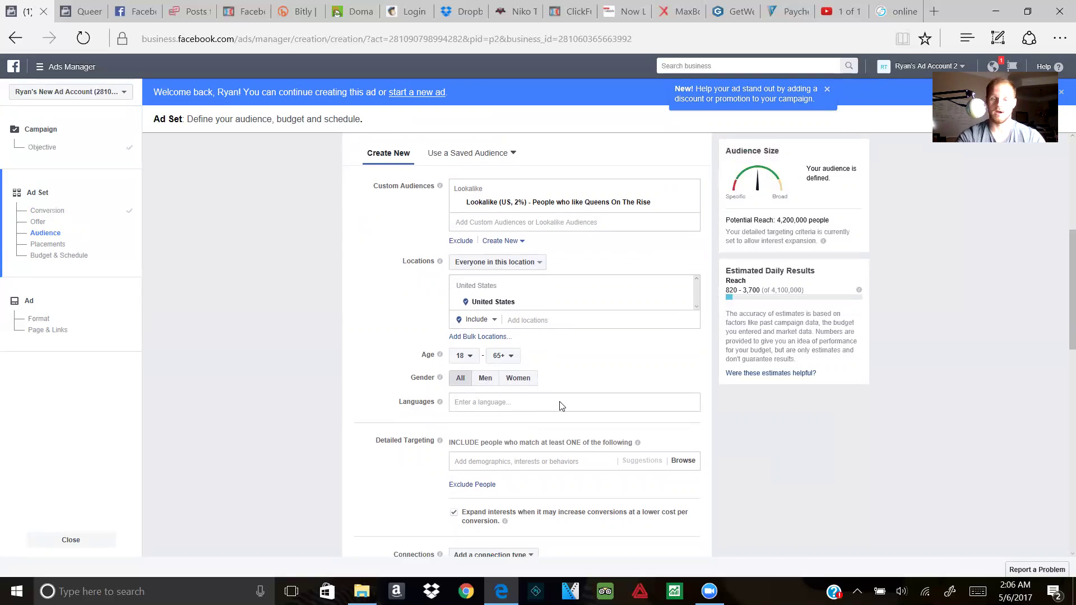
pyautogui.click(561, 403)
pyautogui.scroll(-2, 561, 406)
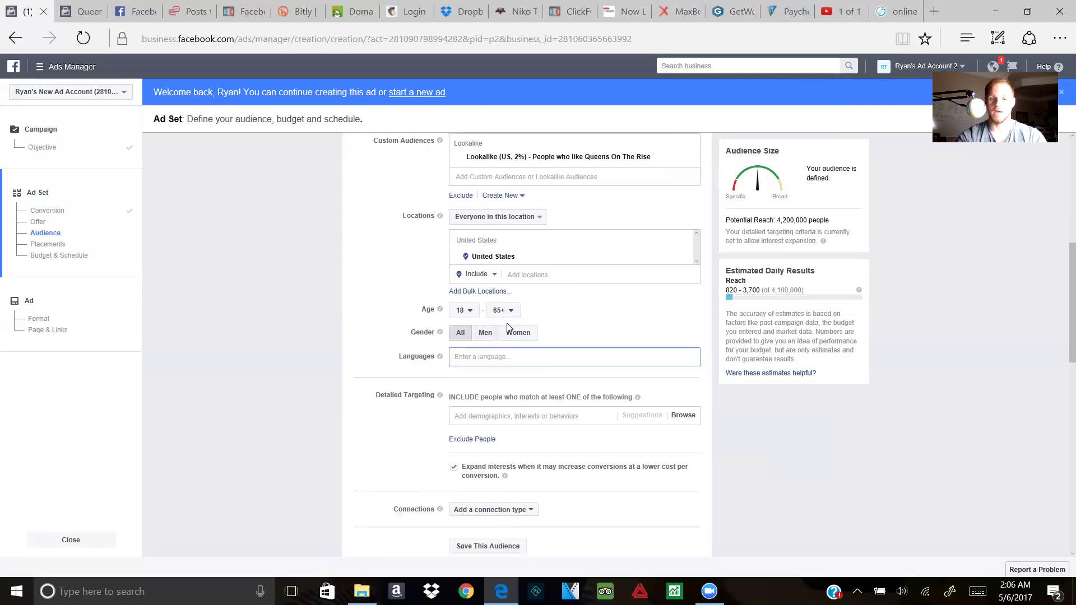
pyautogui.scroll(-3, 572, 371)
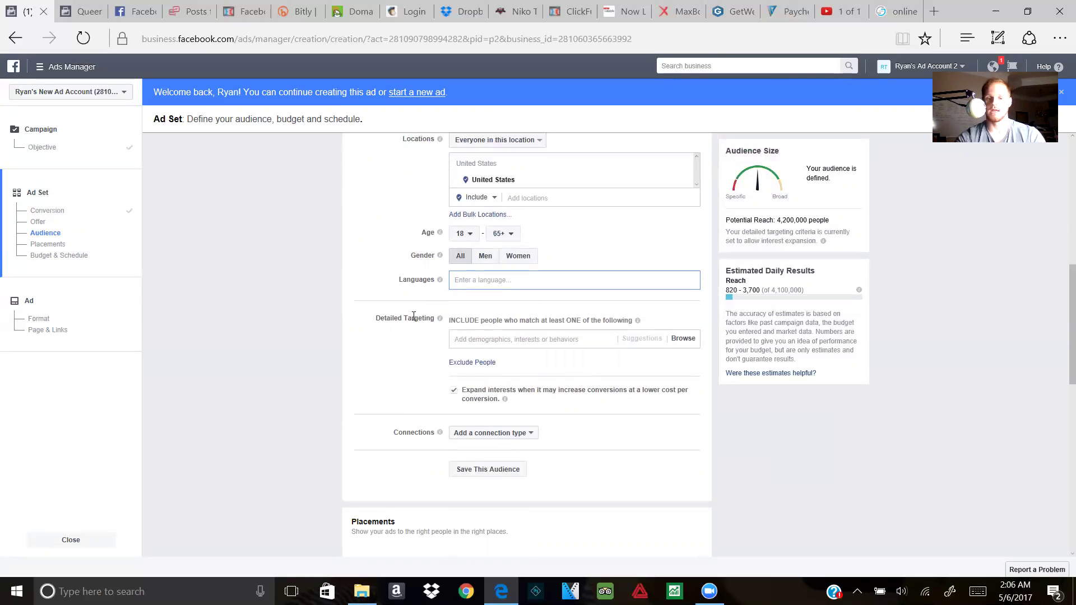
pyautogui.click(475, 340)
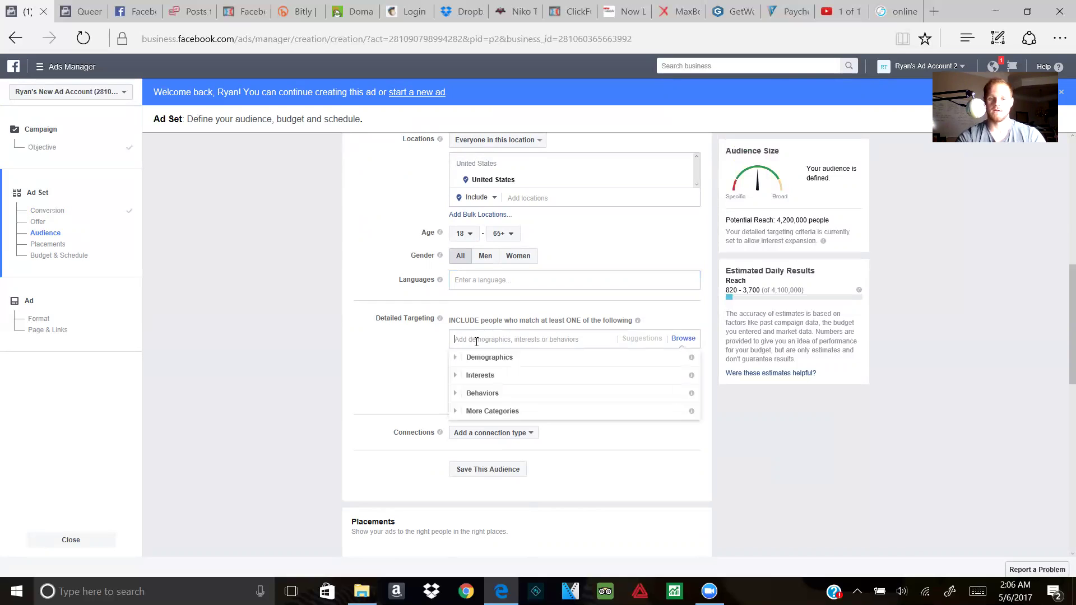
pyautogui.click(384, 335)
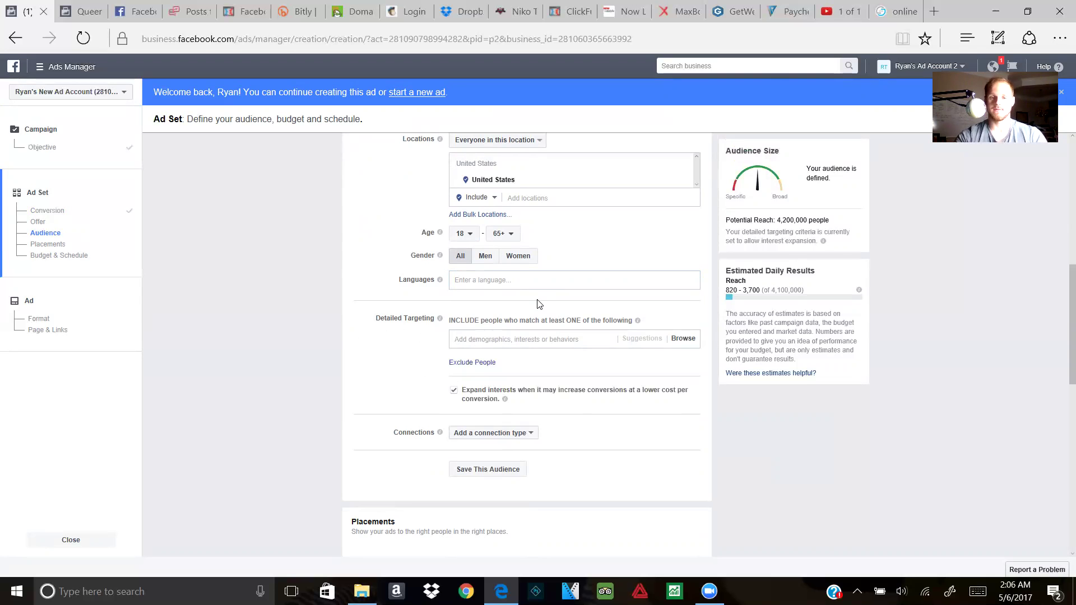
# Review the ad set's placements, budget and schedule, and check the available conversion window options
pyautogui.scroll(-8, 538, 303)
pyautogui.scroll(-1, 539, 303)
pyautogui.scroll(3, 539, 303)
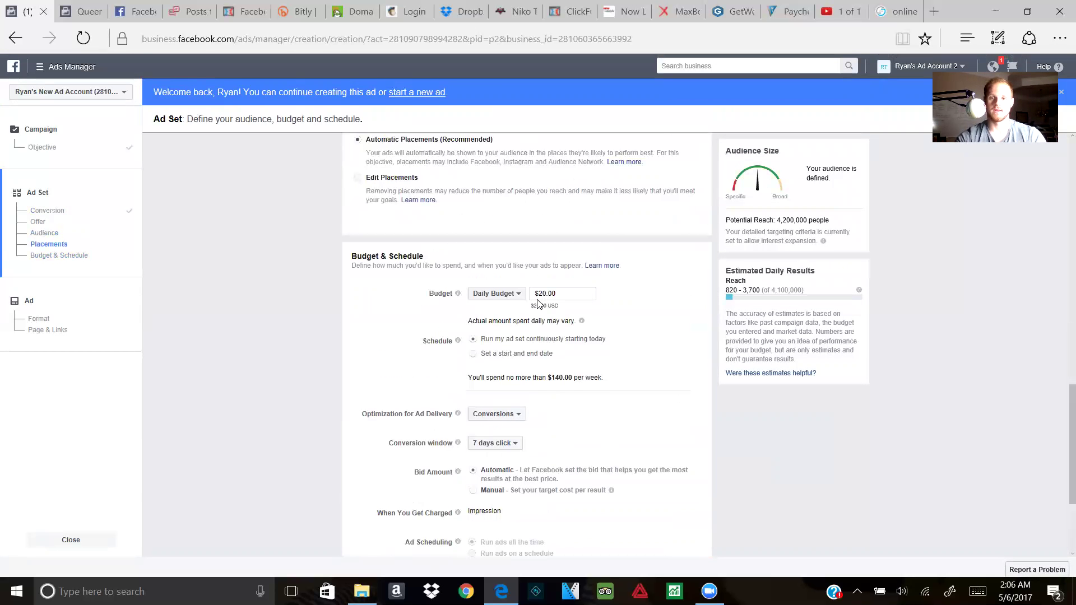
pyautogui.scroll(8, 538, 303)
pyautogui.scroll(-12, 539, 303)
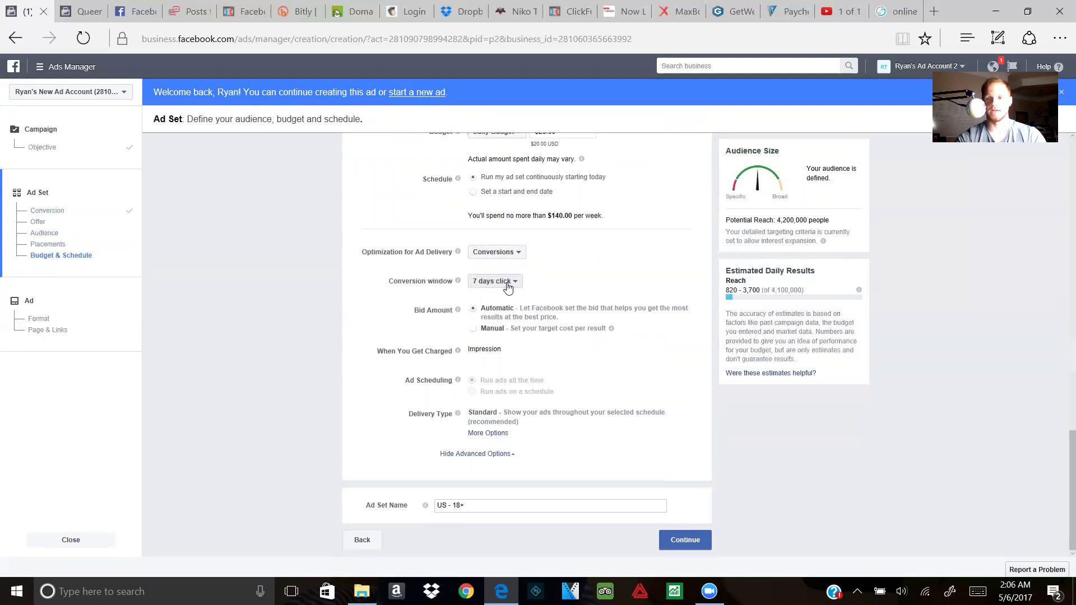
pyautogui.click(507, 285)
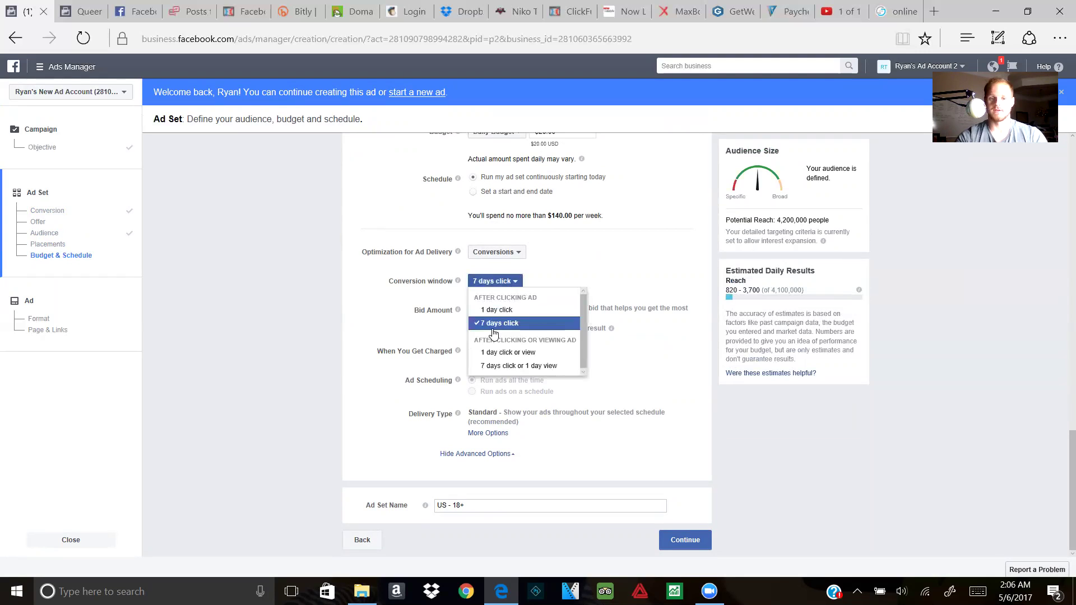
pyautogui.click(649, 208)
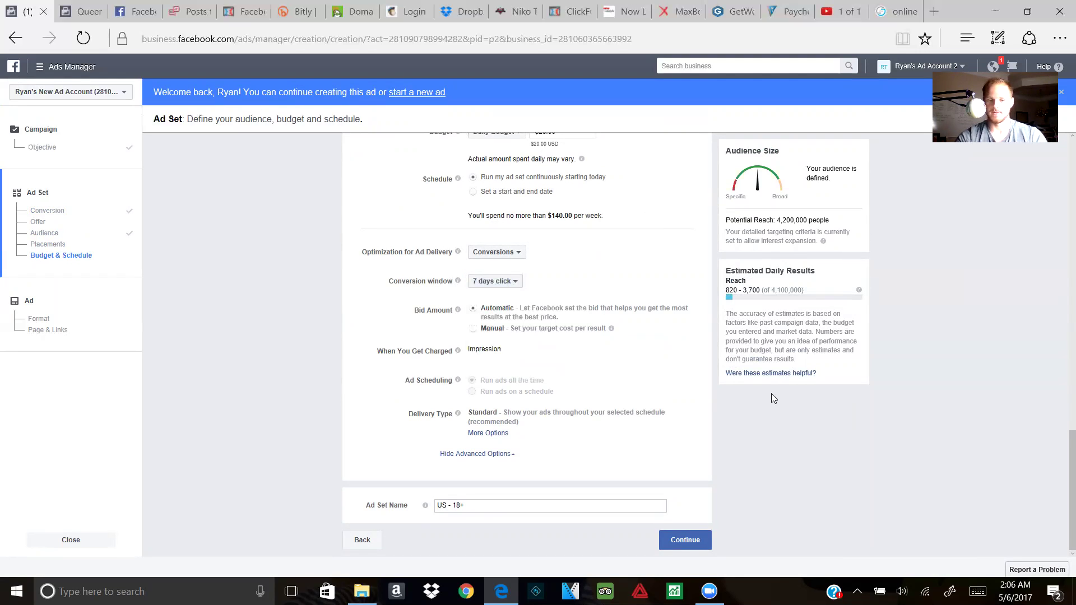